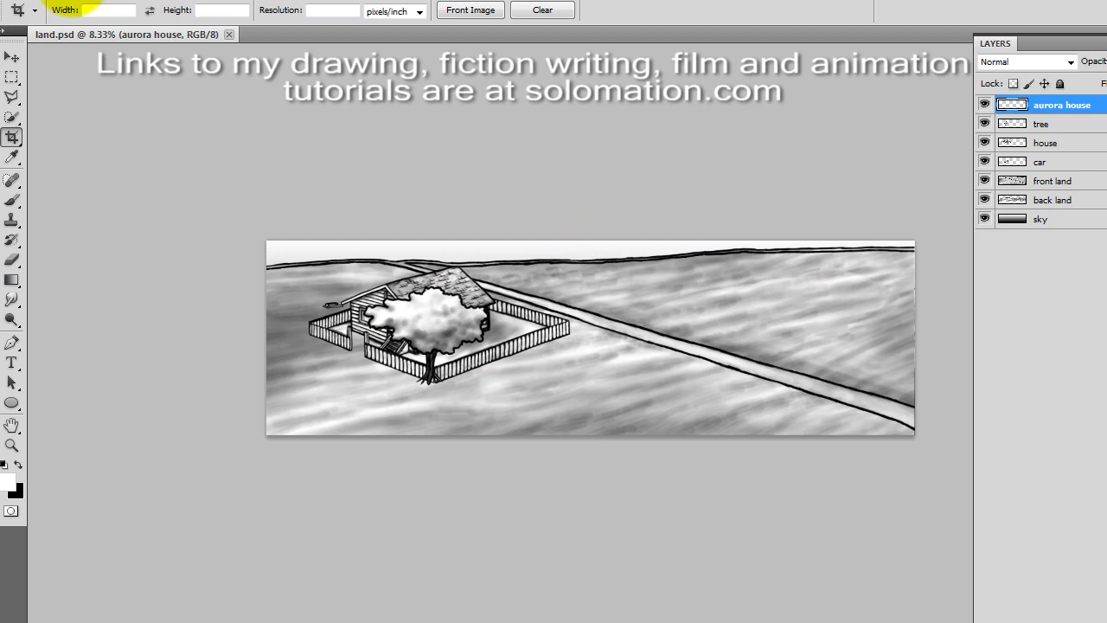
Step: Check land.psd's Image Size settings and close the dialog without changes
key("alt+i")
key("Down")
key("Right")
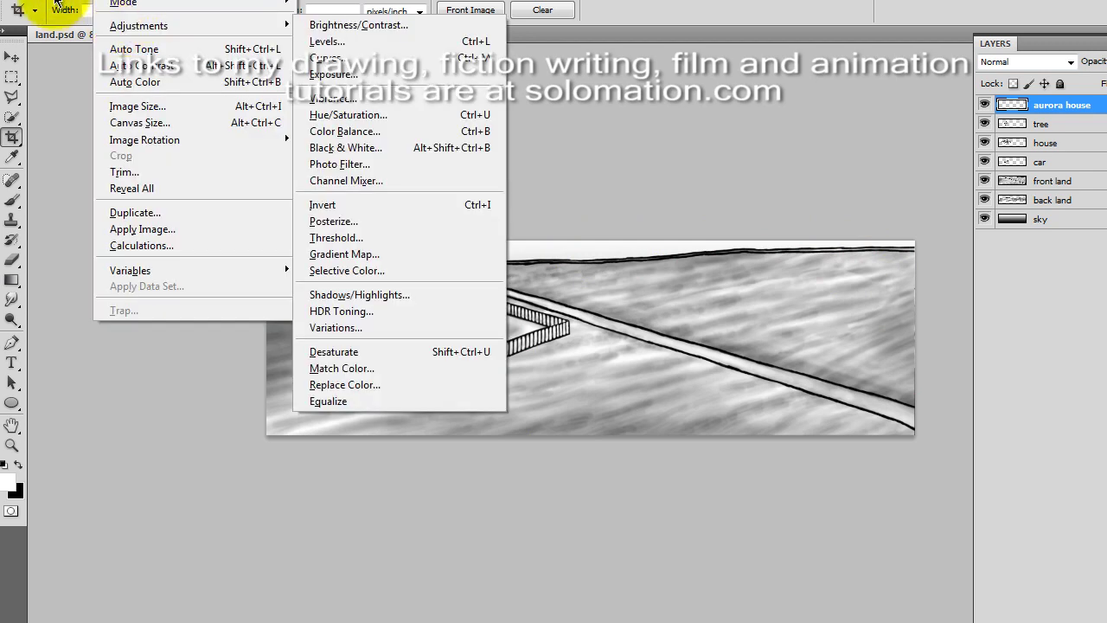
key("Left")
key("Left")
key("Left")
key("ctrl+alt+i")
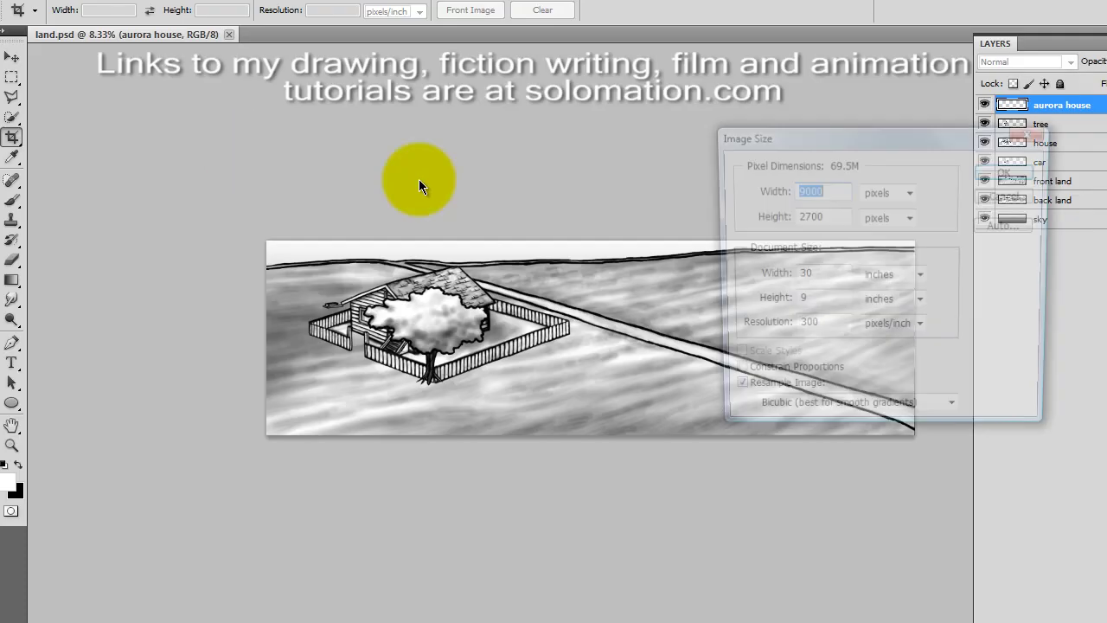
left_click_drag(843, 147, 700, 196)
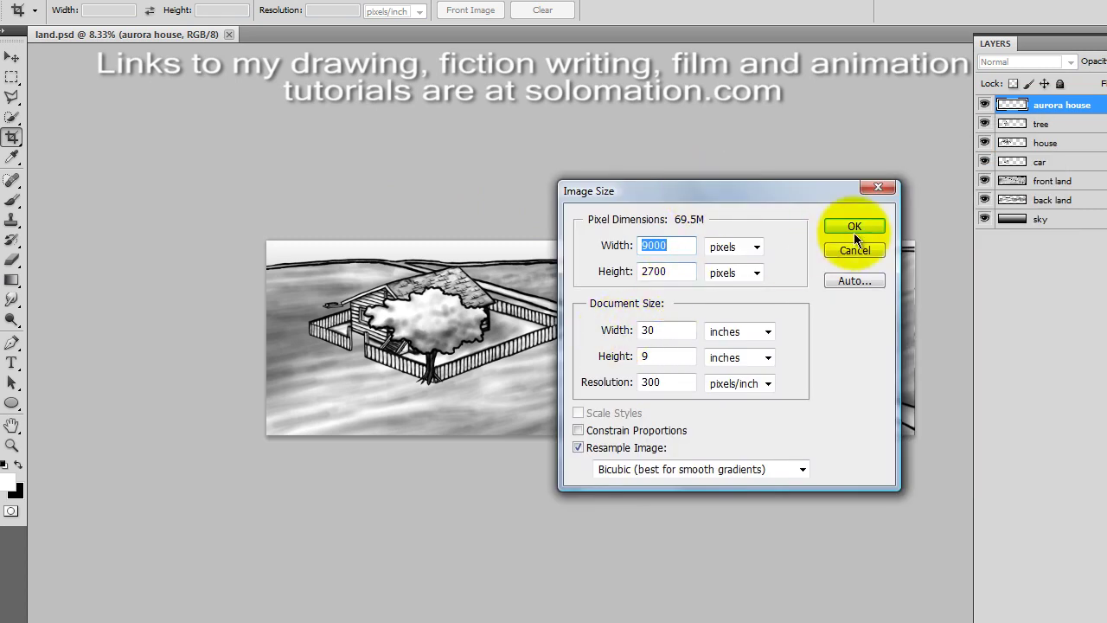
left_click(879, 188)
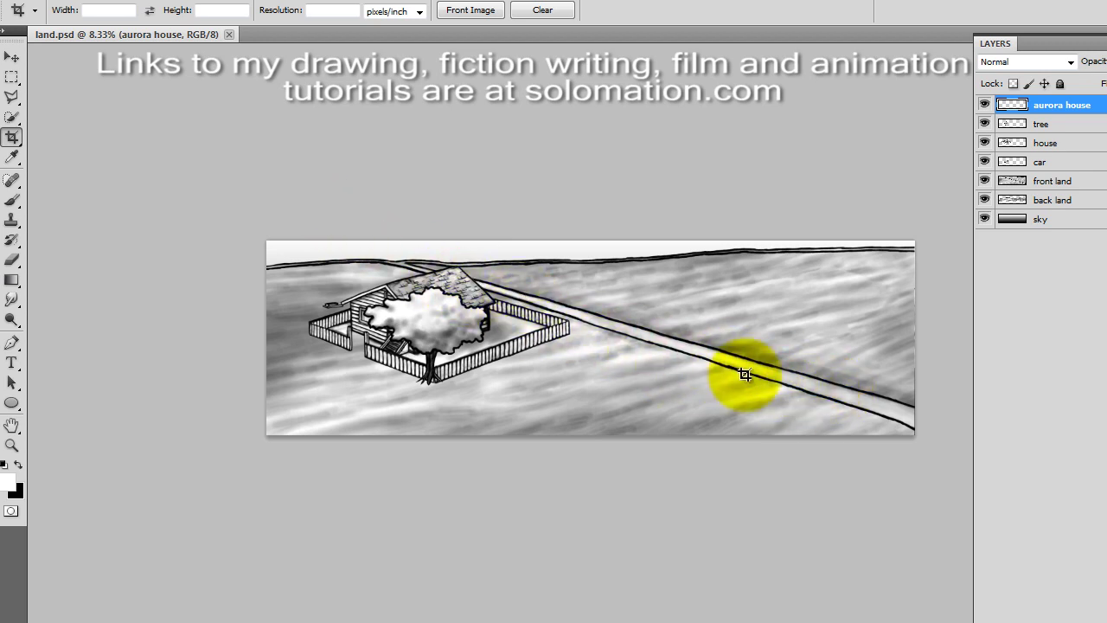
Step: Hide the tree, house, car and front land layers, keeping aurora house visible
left_click(986, 106)
left_click(986, 106)
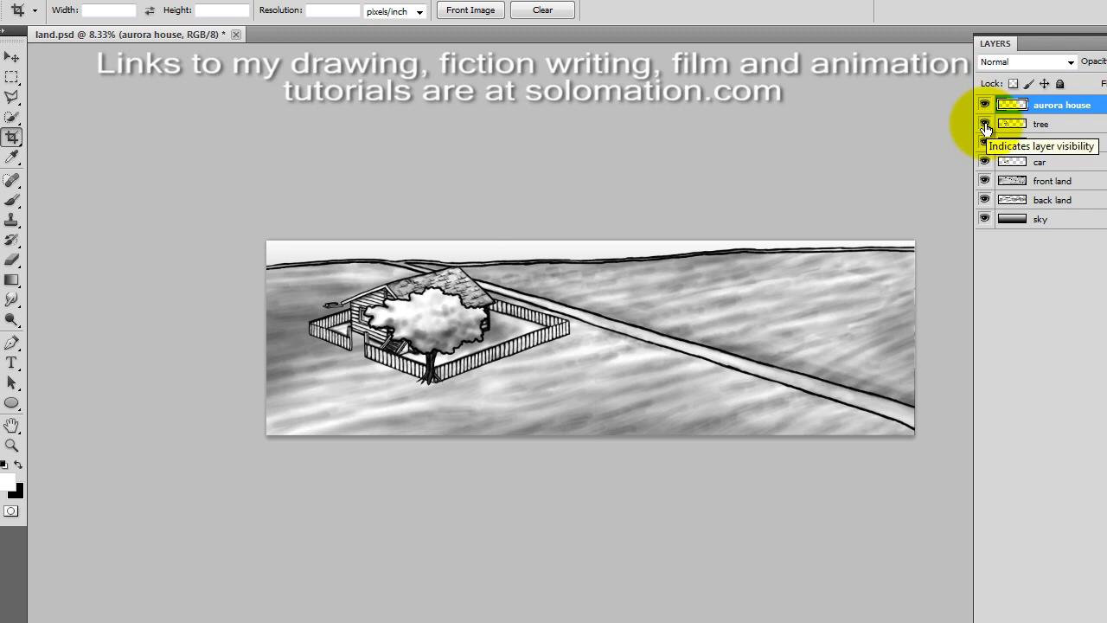
left_click(986, 125)
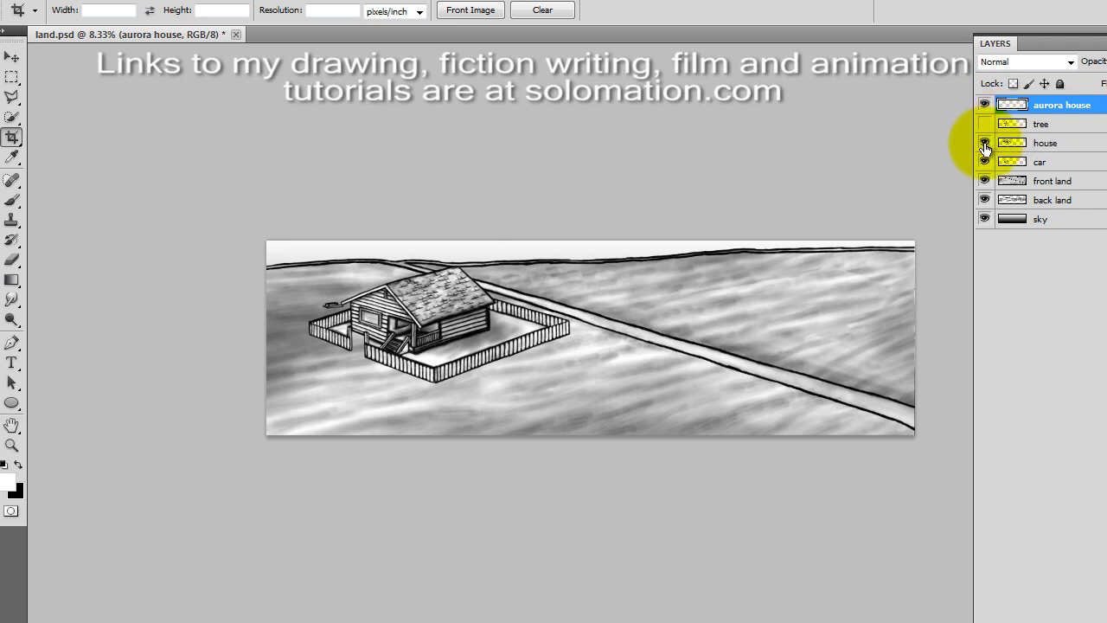
left_click(986, 143)
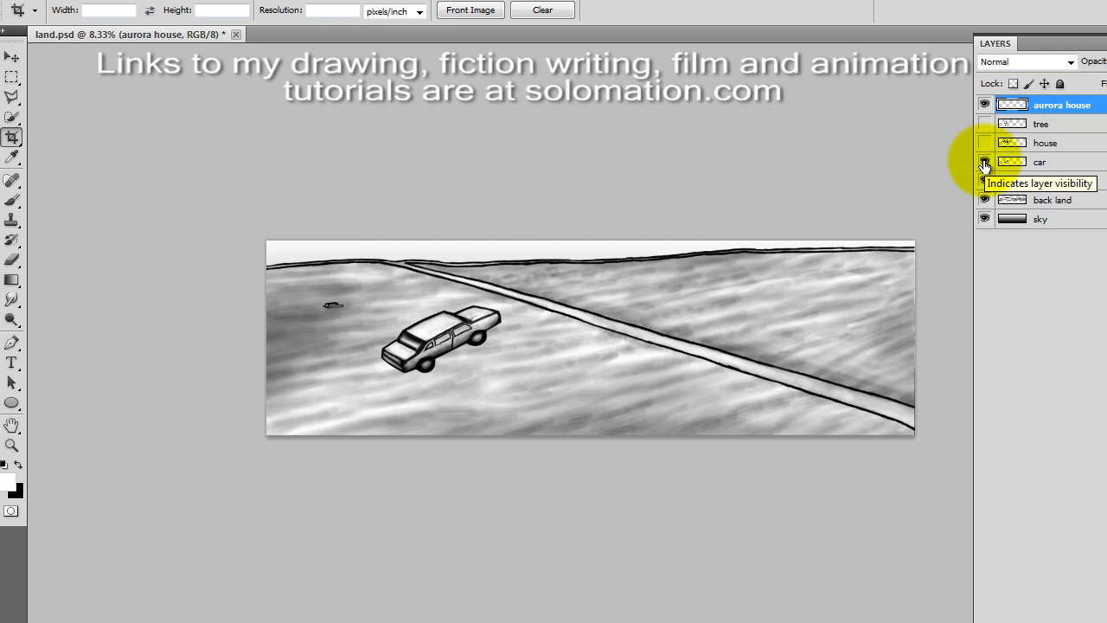
left_click(985, 163)
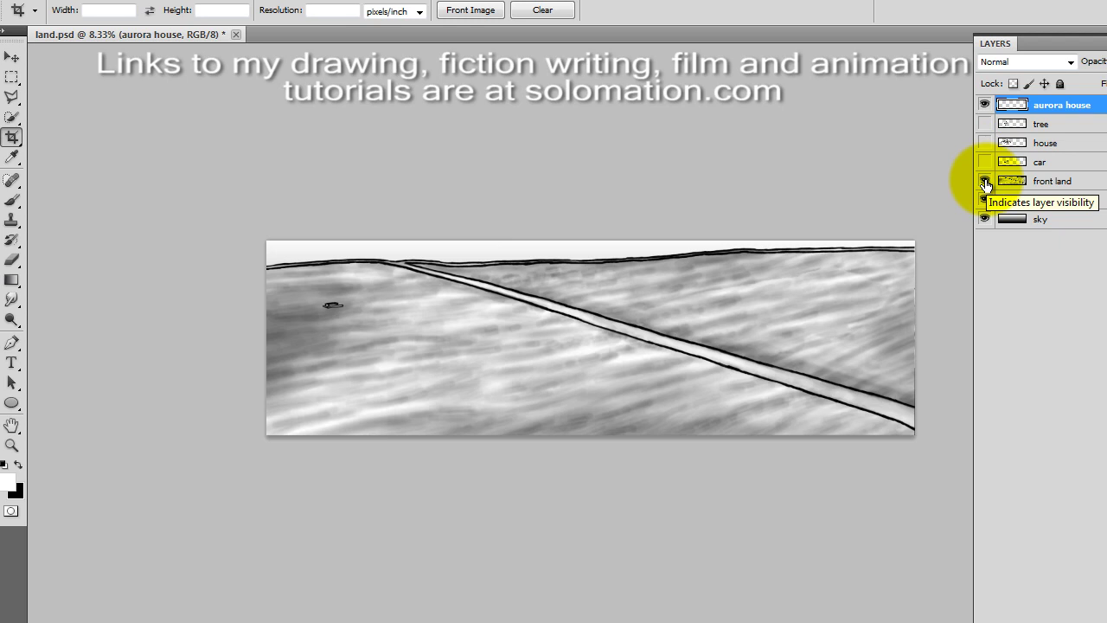
left_click(986, 182)
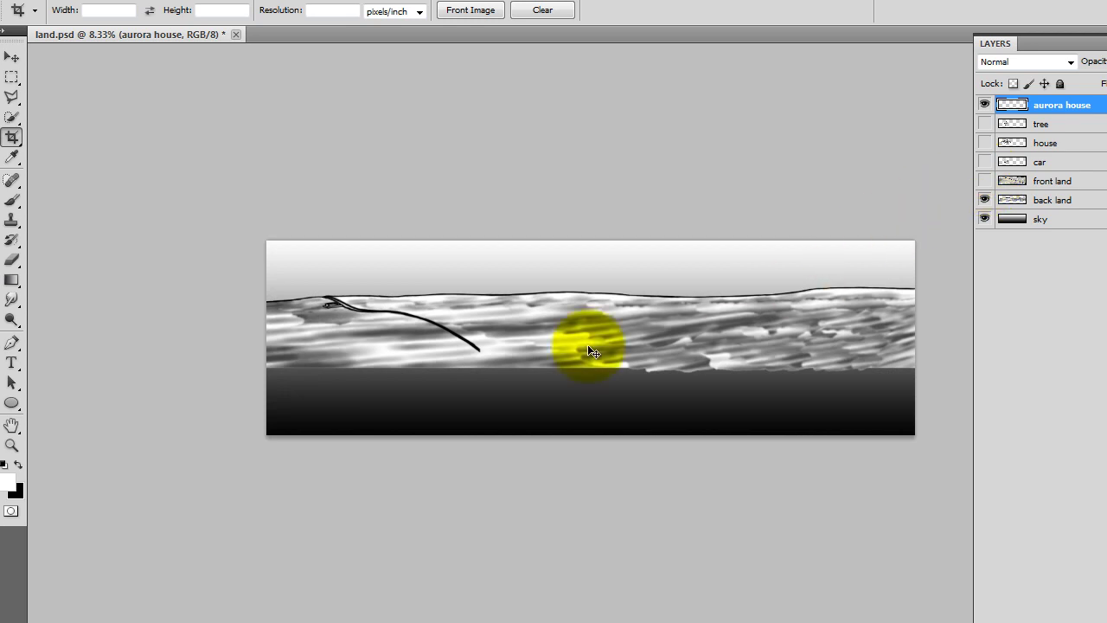
Step: Zoom into the landscape canvas and make the front land and car layers visible again
key("ctrl+plus")
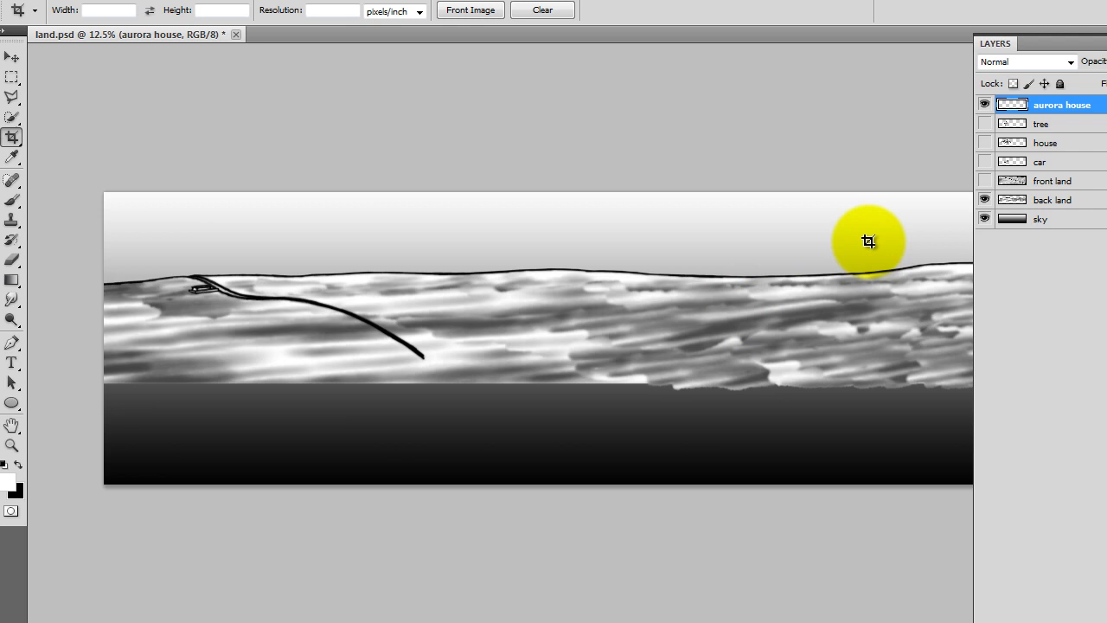
left_click(984, 181)
left_click(985, 162)
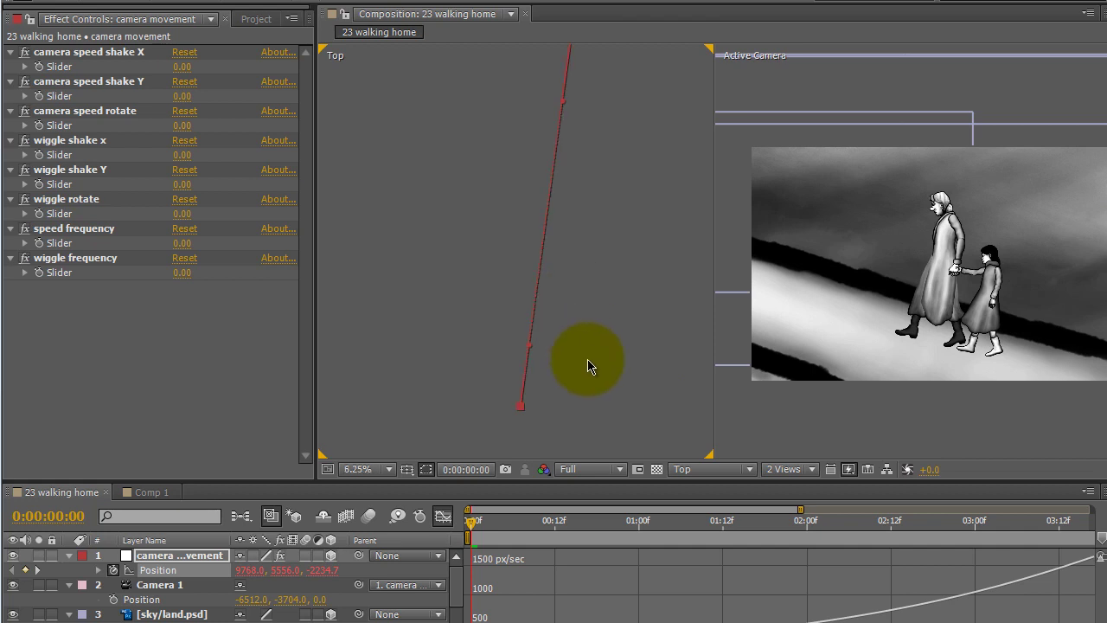
Step: Zoom out and pan the Top view to frame every layer and the whole camera path
left_click_drag(609, 297, 619, 356)
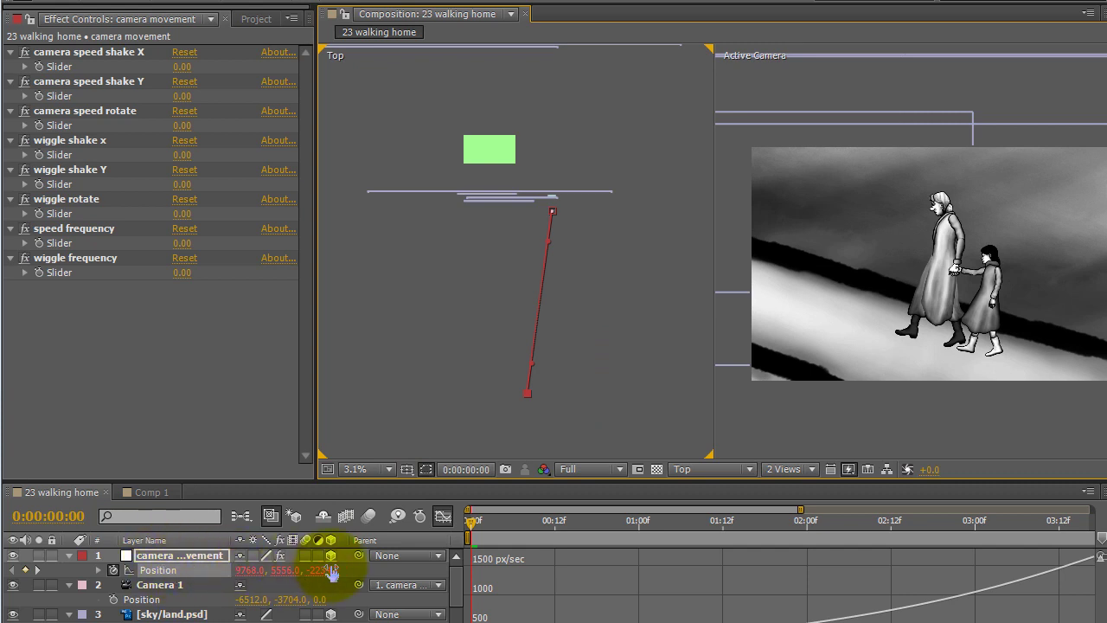
key("comma")
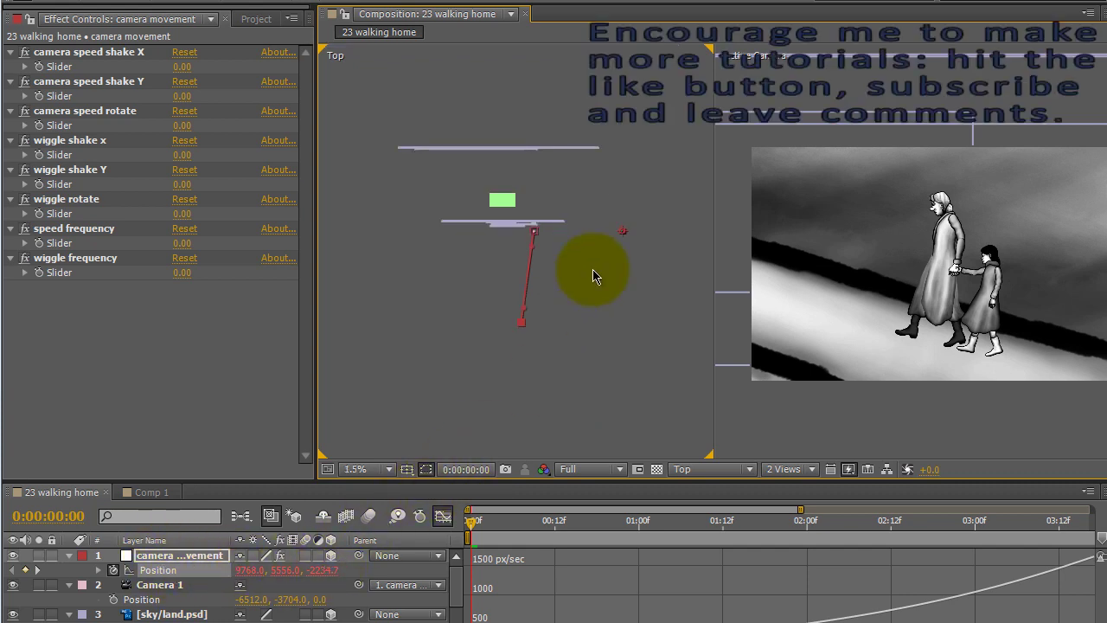
left_click_drag(586, 302, 594, 369)
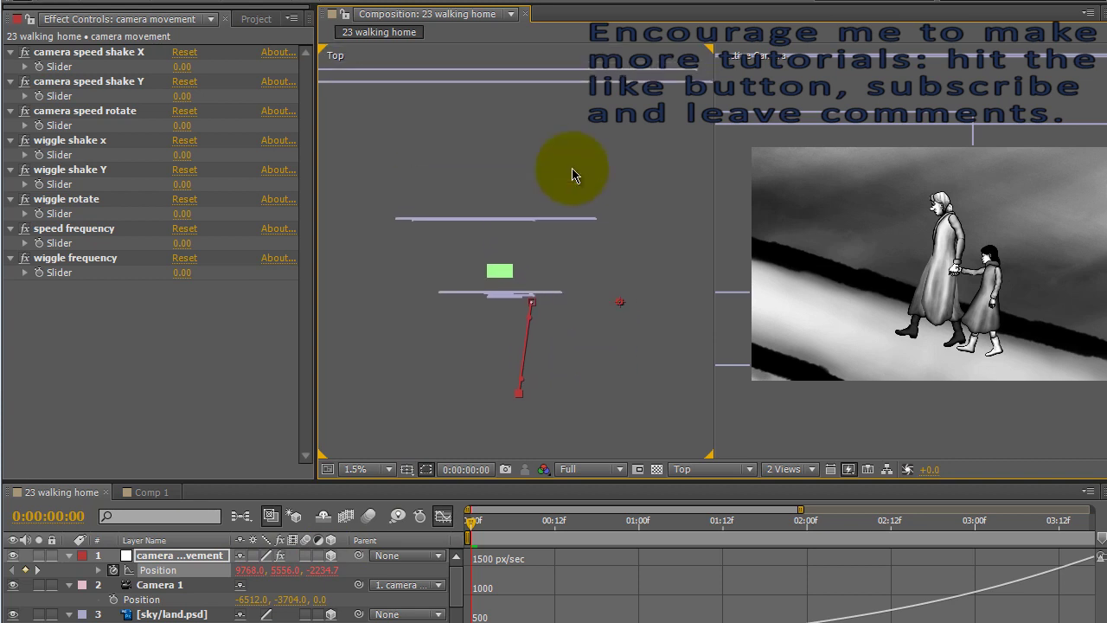
mouse_move(673, 248)
left_mouse_down()
mouse_move(672, 289)
mouse_move(672, 256)
left_mouse_up()
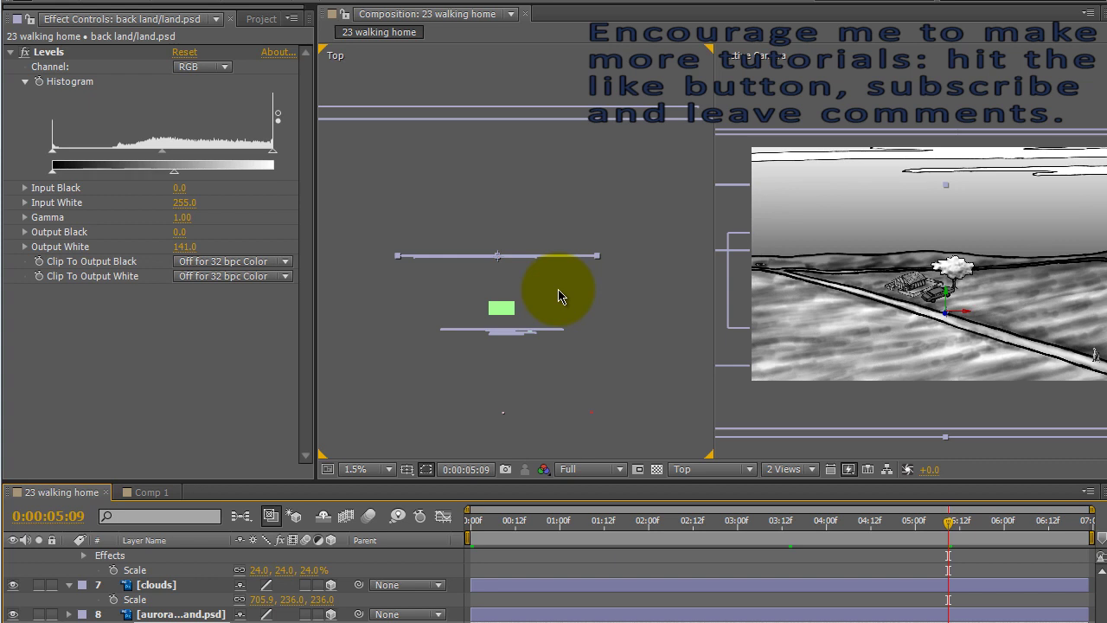
Step: Scrub the camera move from the start, view its last frame, then return to 0:00:02:18
left_click(470, 519)
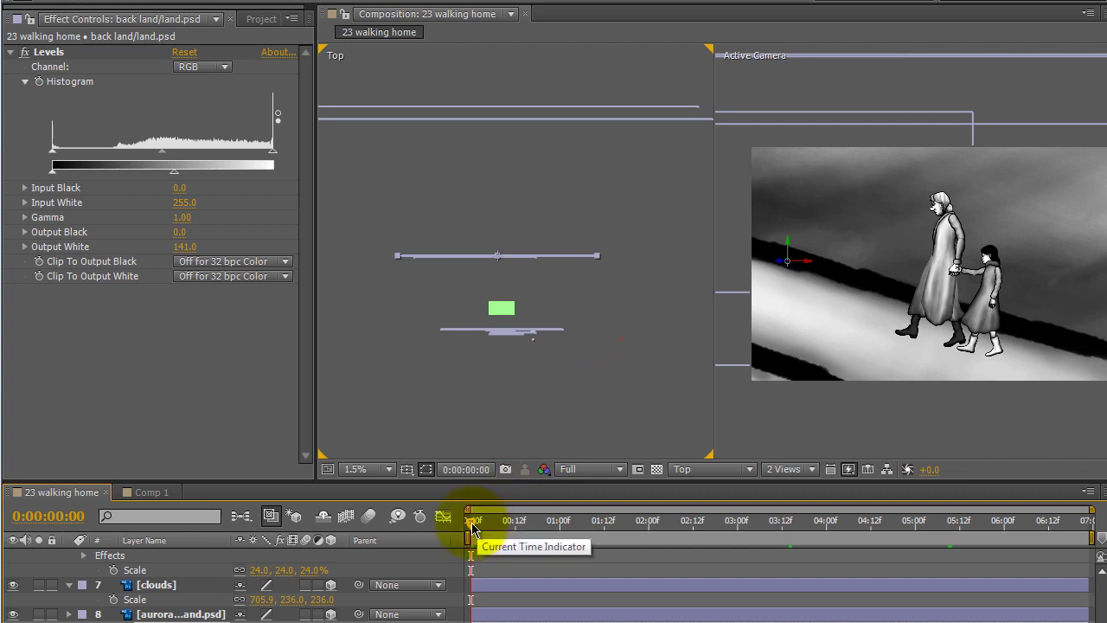
left_click_drag(473, 528, 465, 529)
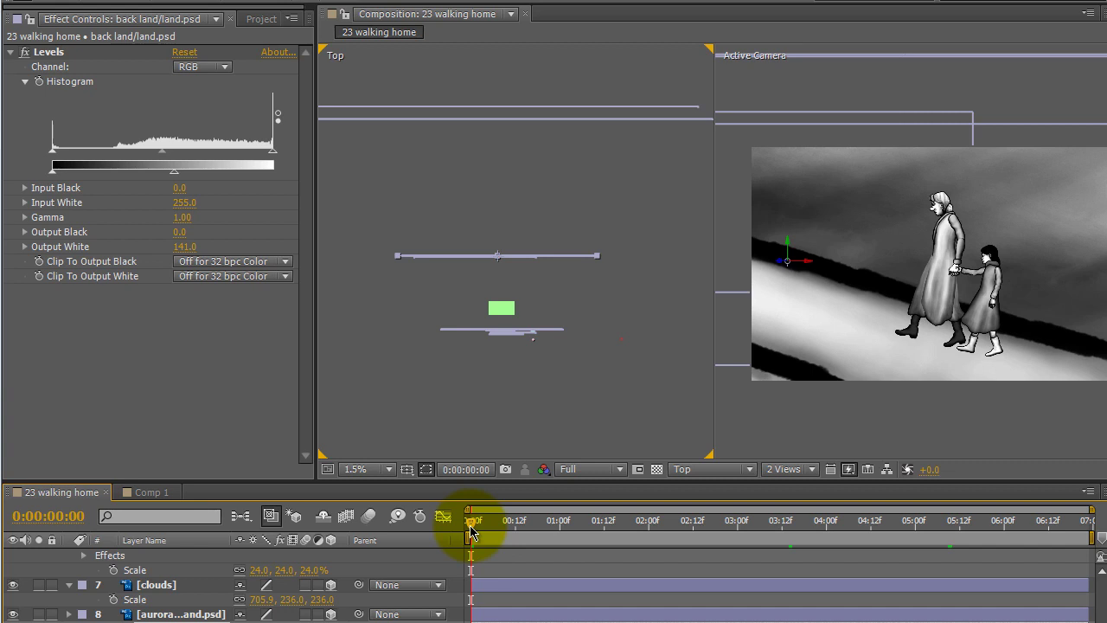
mouse_move(472, 531)
left_mouse_down()
mouse_move(509, 528)
mouse_move(470, 525)
mouse_move(463, 535)
left_mouse_up()
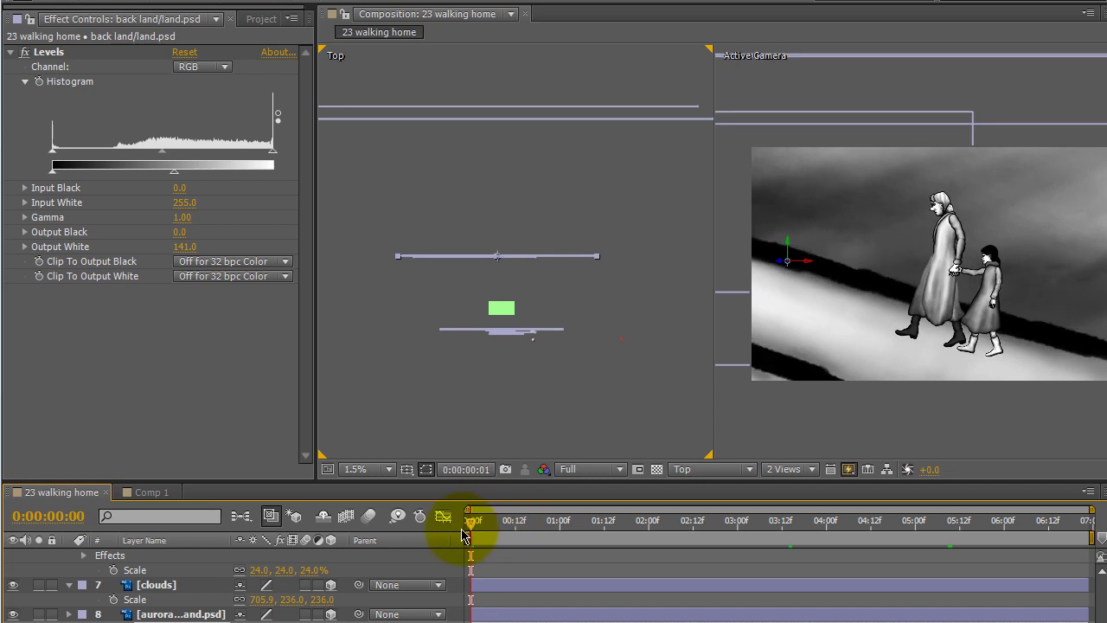
left_click(1086, 520)
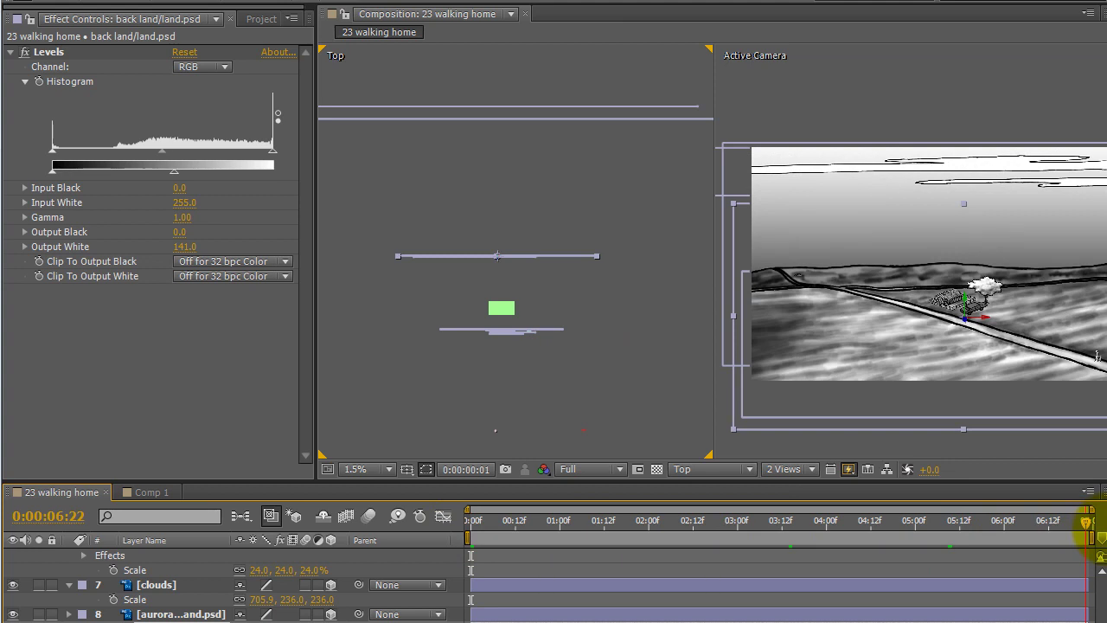
key("j")
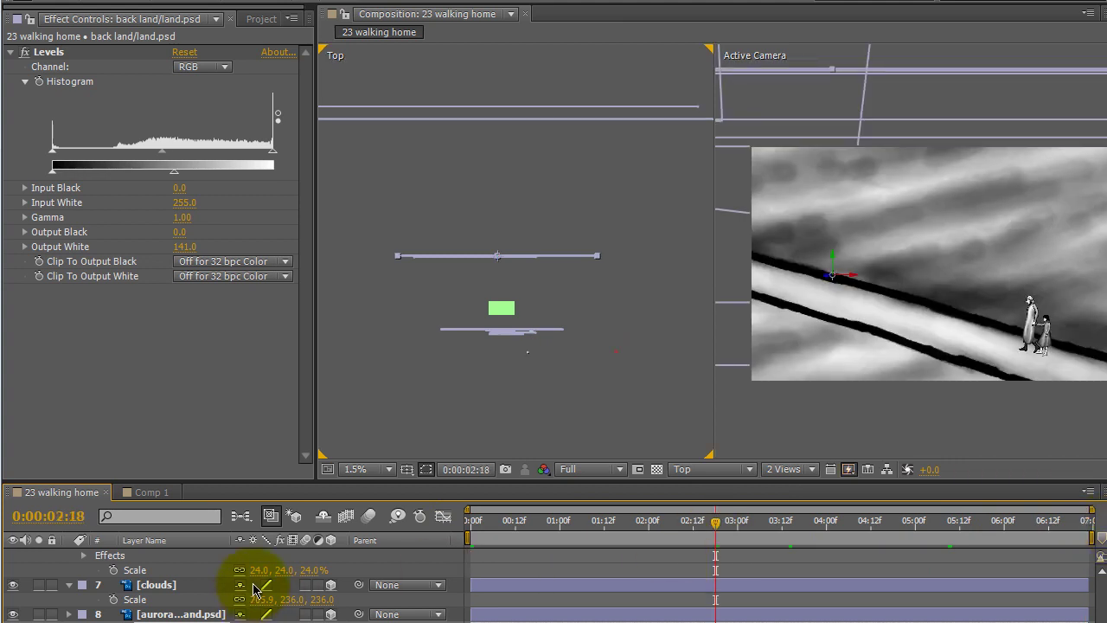
scroll(255, 591, "up", 6)
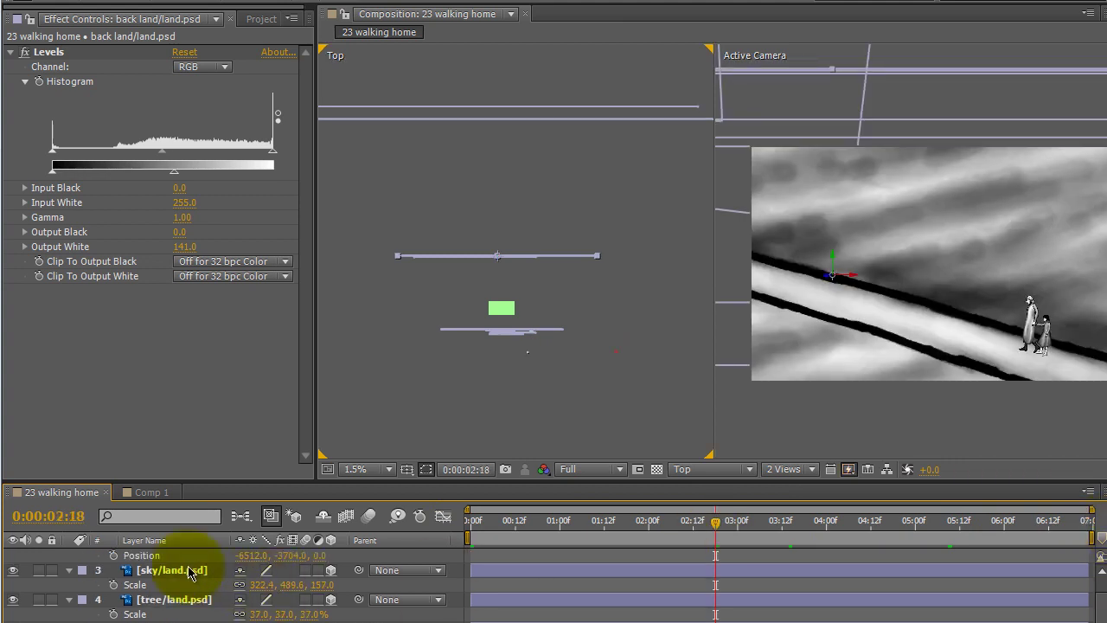
Step: Show the camera movement Position speed graph in the Graph Editor at frame 0
left_click(153, 573)
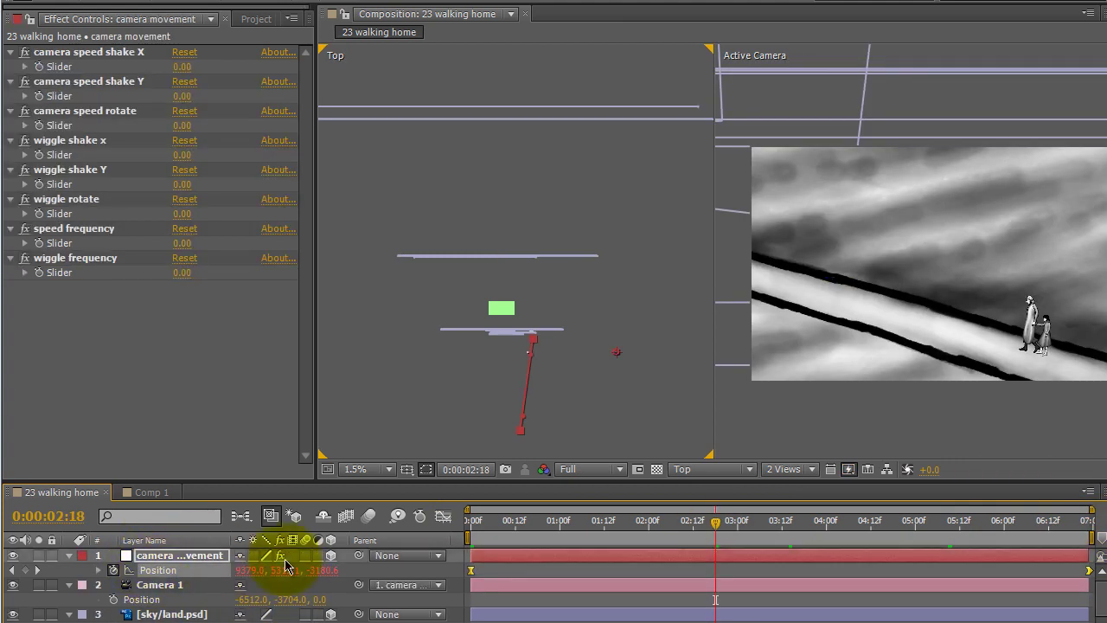
key("shift+F3")
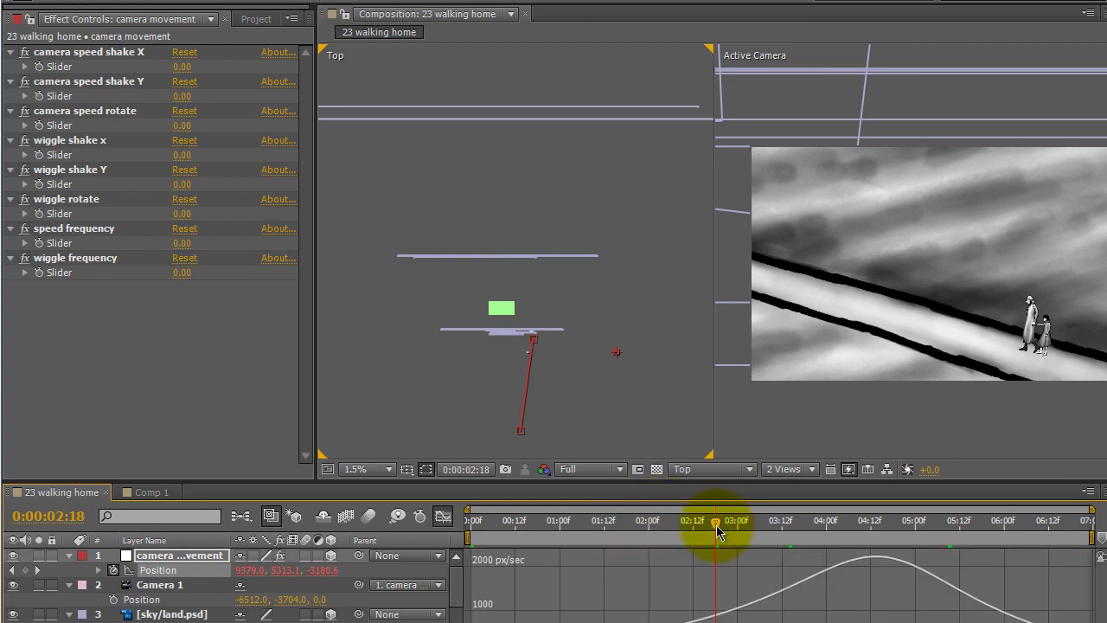
left_click_drag(717, 525, 467, 553)
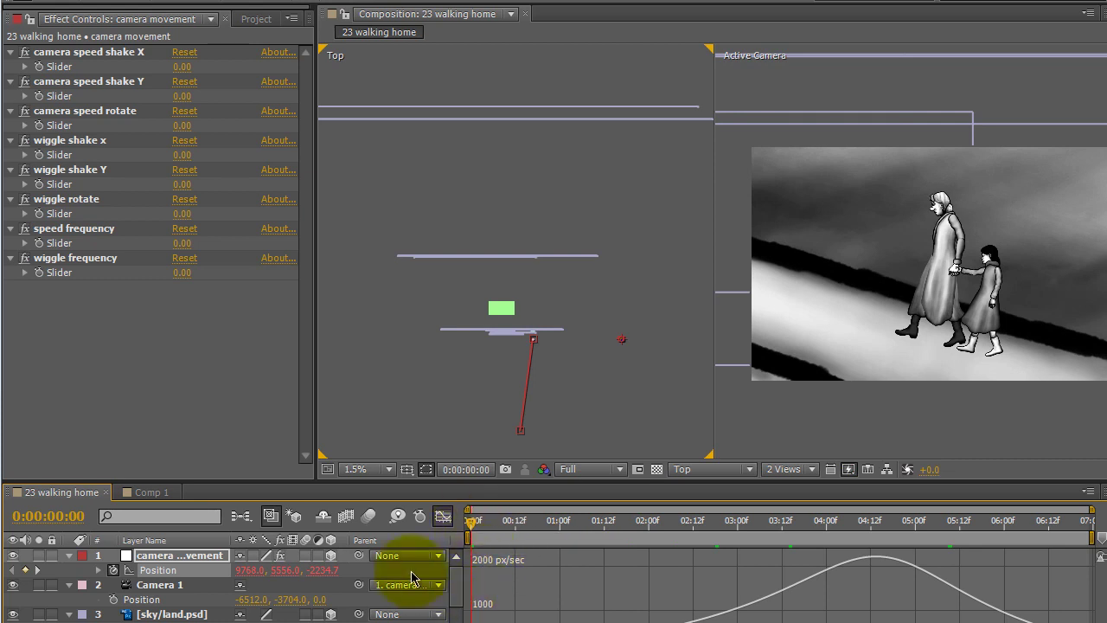
left_click(443, 519)
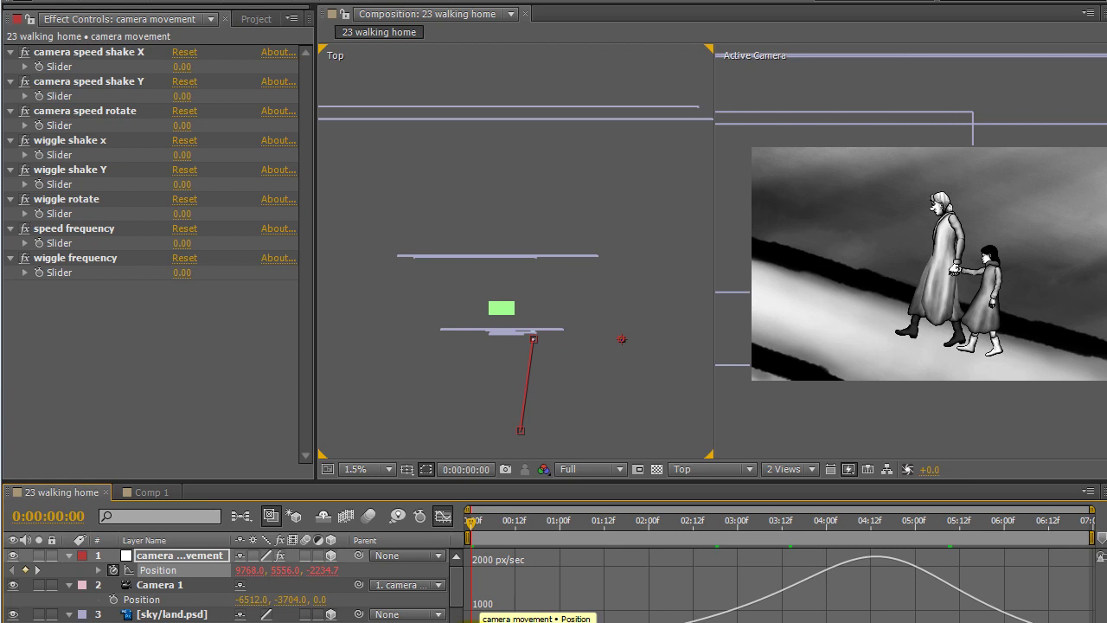
right_click(473, 616)
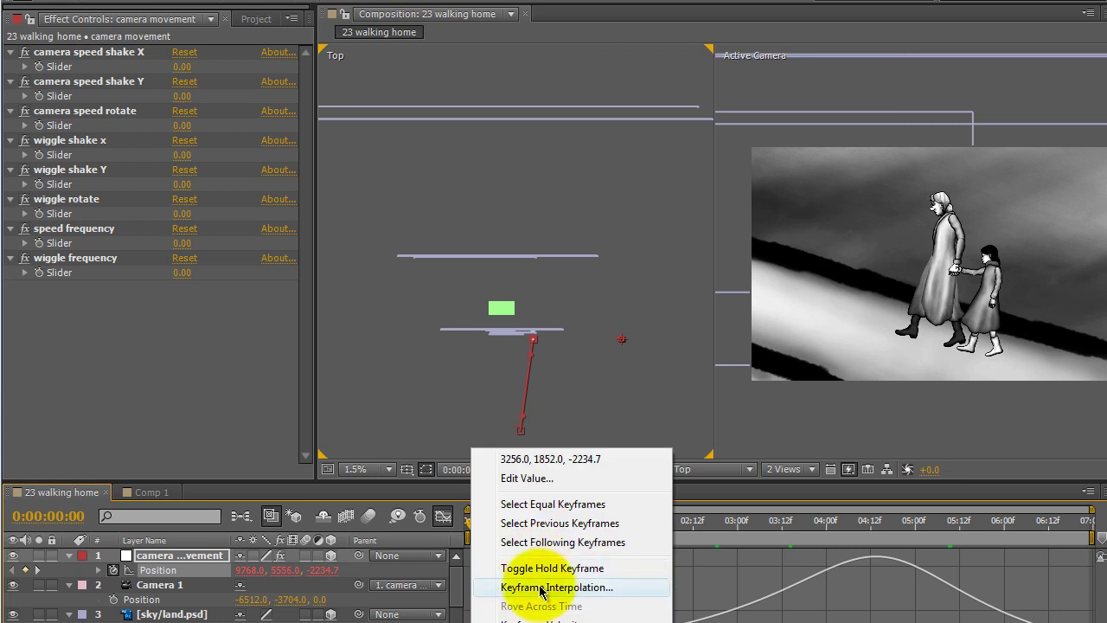
left_click(540, 588)
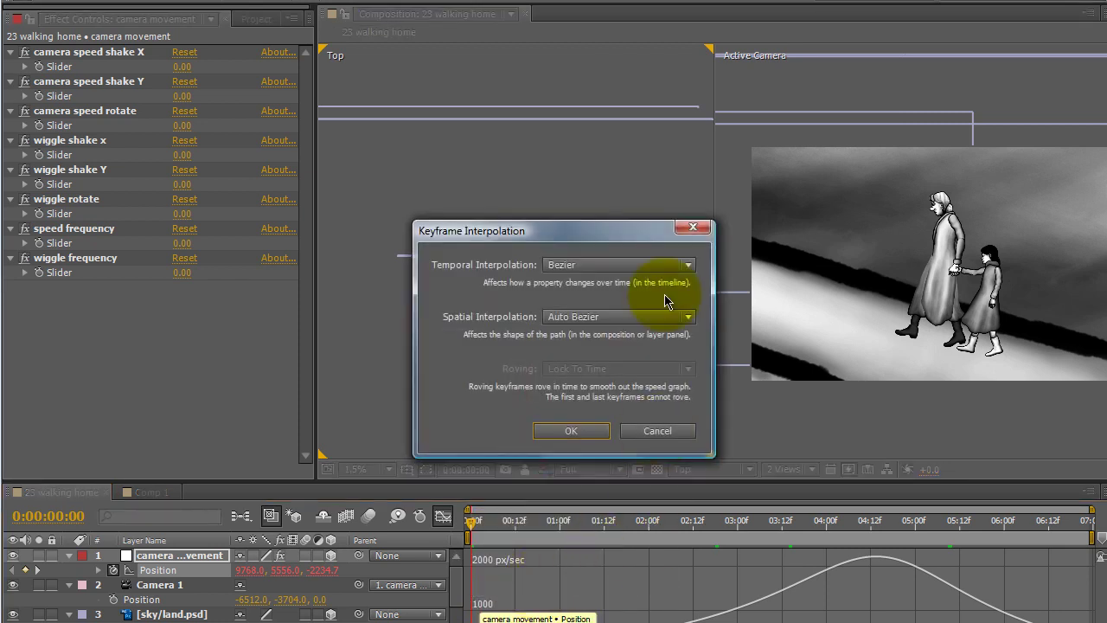
left_click(693, 228)
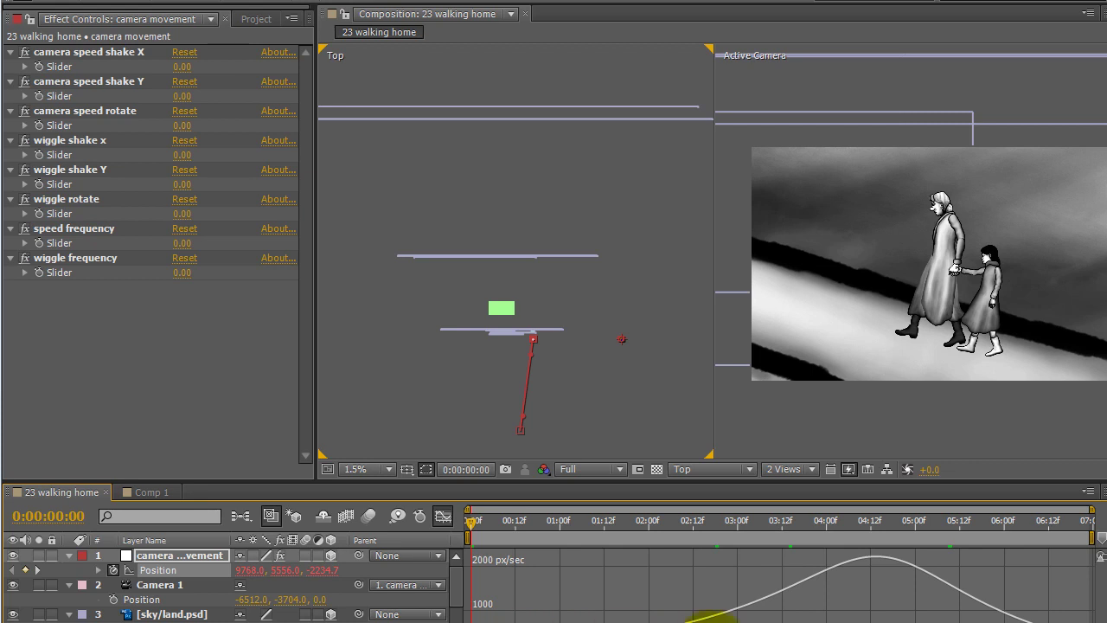
Step: Stretch the first keyframe's ease influence so speed peaks later, then check 0:00:02:22
left_click_drag(696, 620, 787, 621)
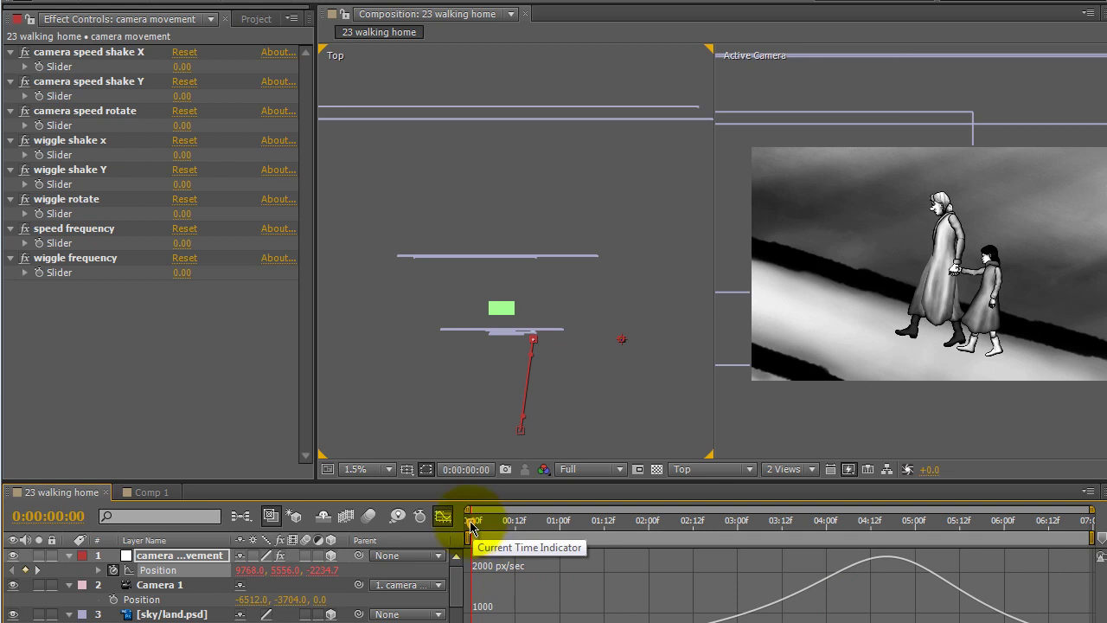
left_click_drag(472, 525, 731, 525)
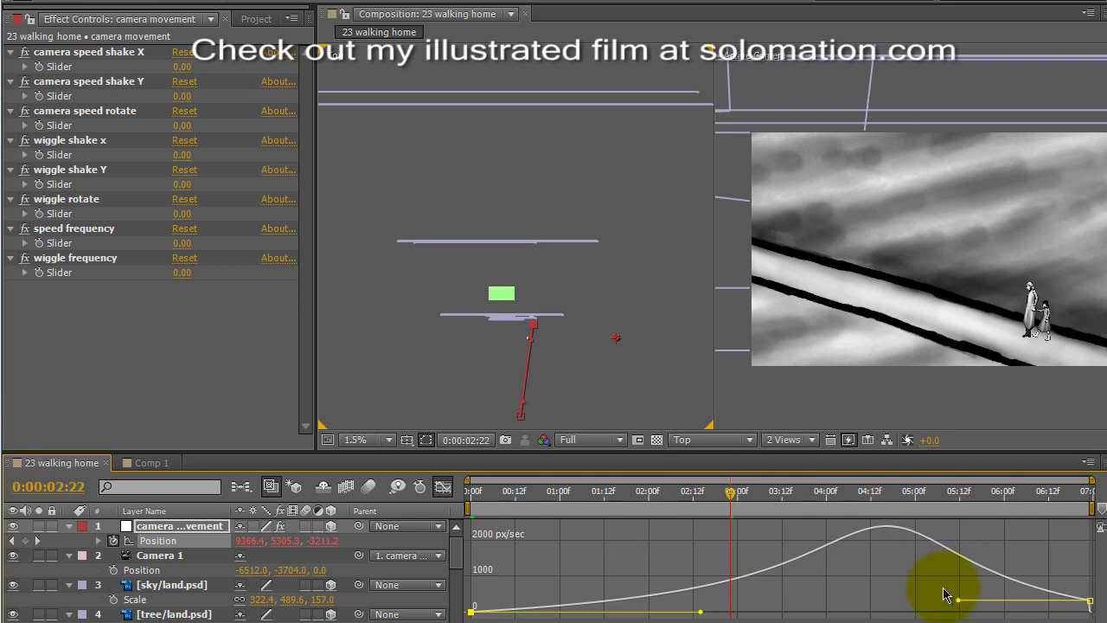
Step: Lengthen the final keyframe's ease influence and review the move through 0:00:06:03, back to 0:00:05:17
left_click_drag(958, 600, 952, 602)
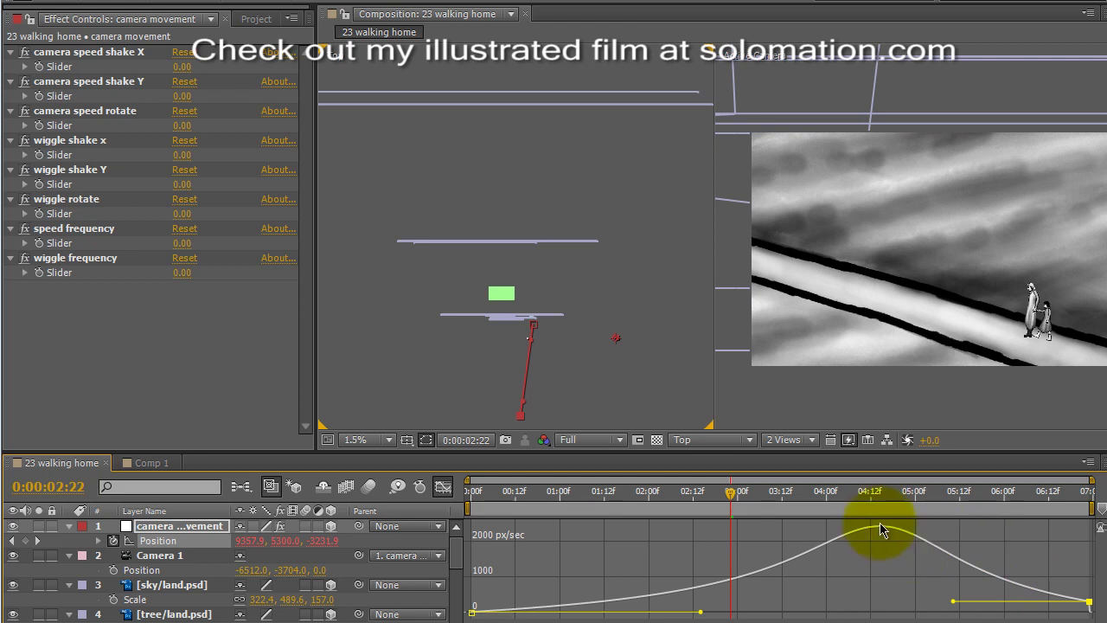
left_click(737, 498)
left_click_drag(737, 499, 871, 495)
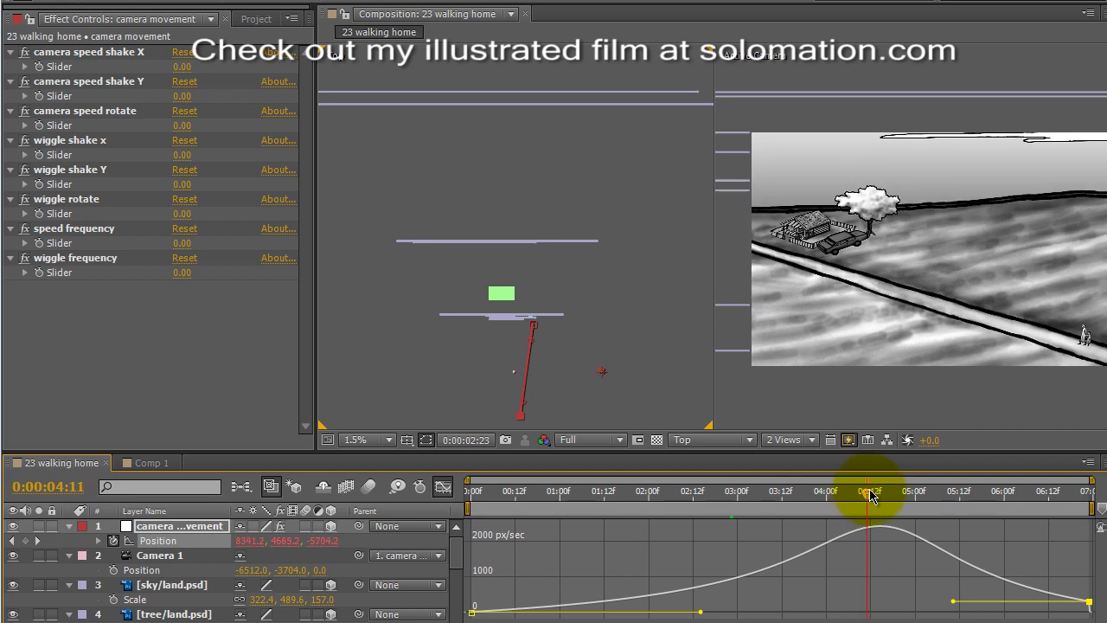
left_click_drag(871, 494, 1001, 524)
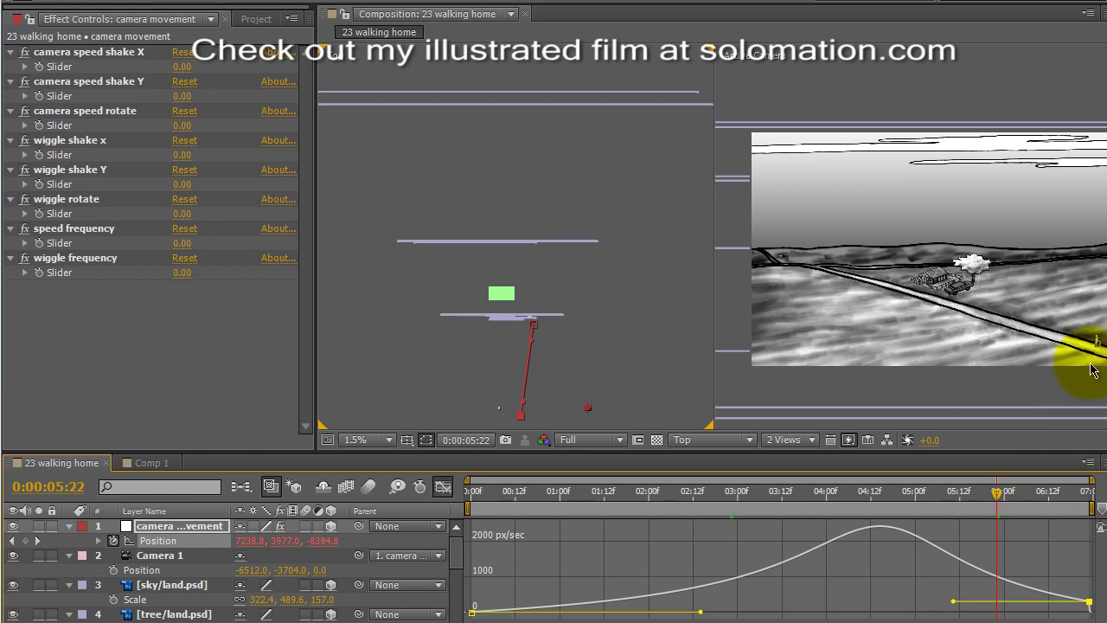
left_click(1008, 495)
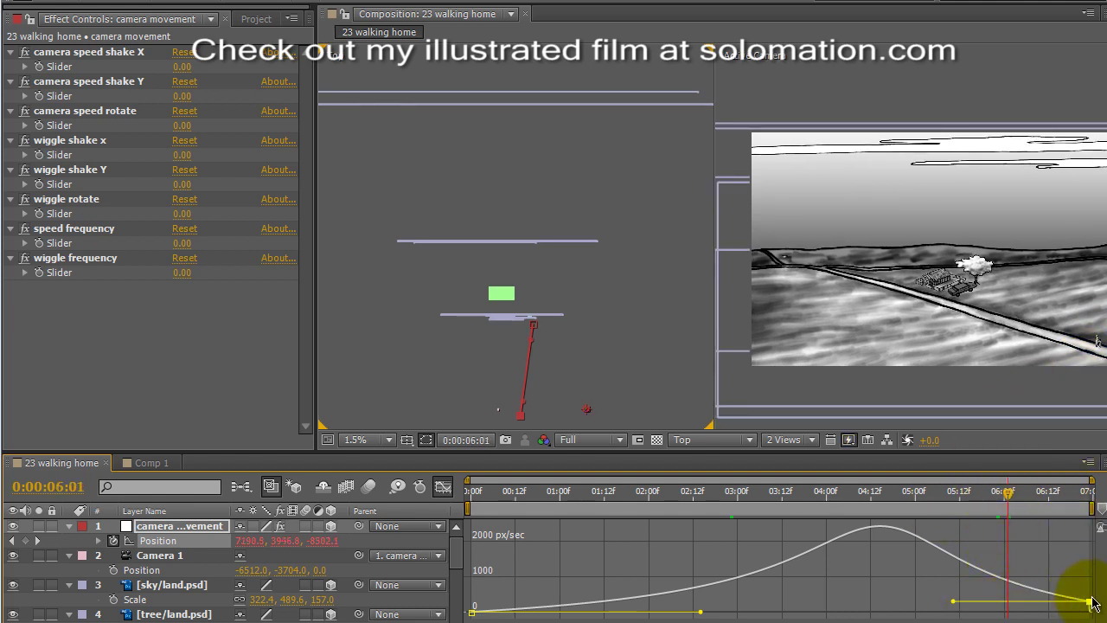
mouse_move(1091, 603)
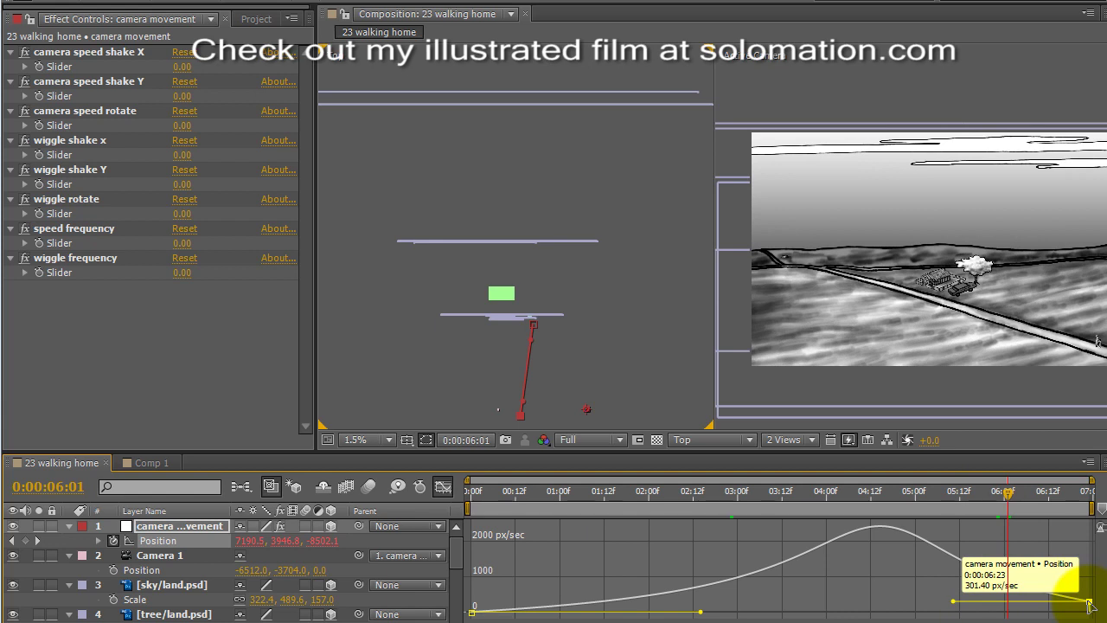
left_click(1015, 493)
left_click_drag(1018, 502, 981, 501)
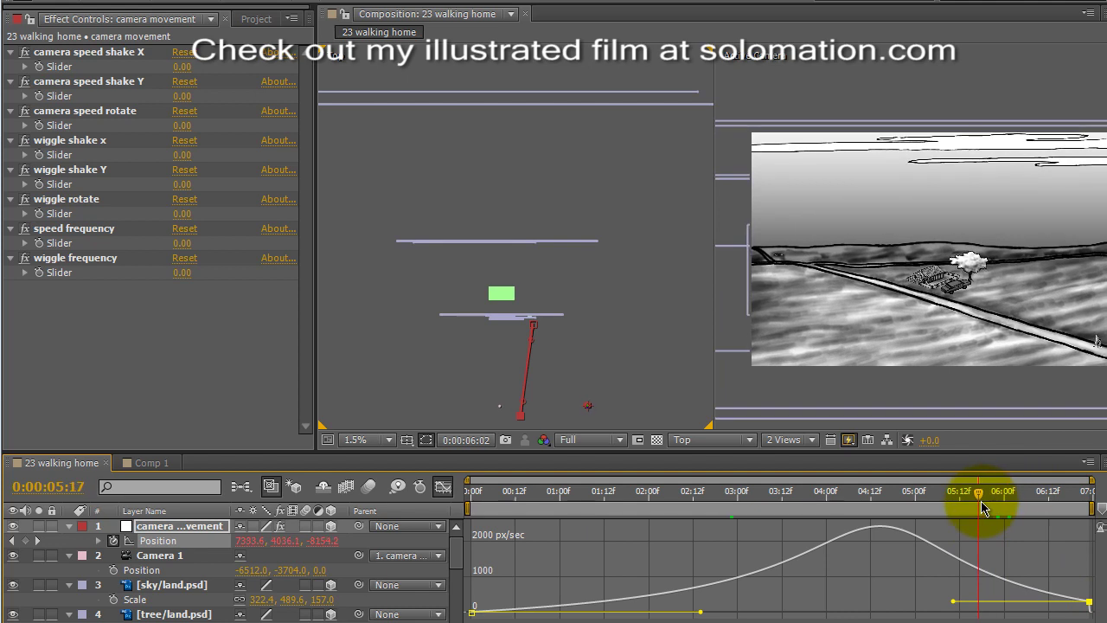